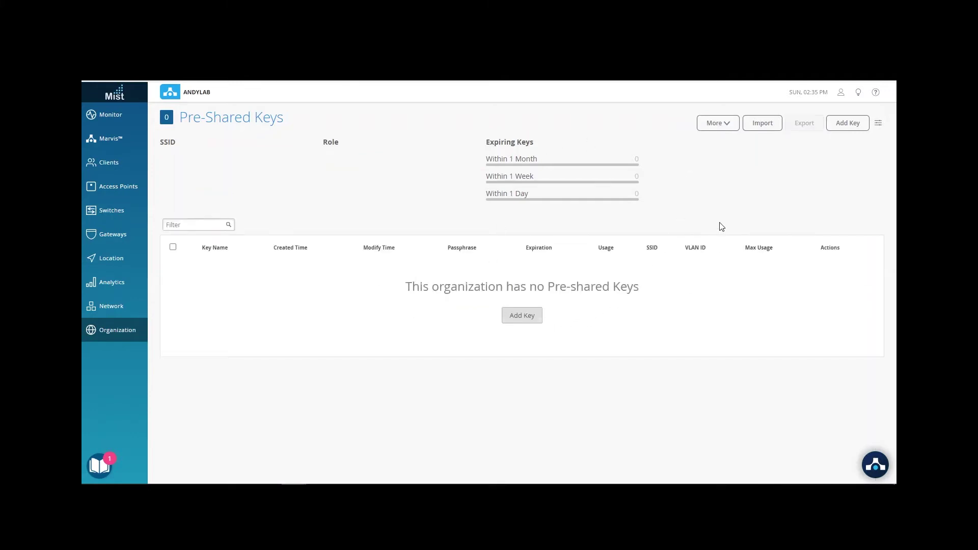
Start a new pre-shared key named 'whatever' for SSID Live-Demo-MPSK and enter its passphrase
click(846, 124)
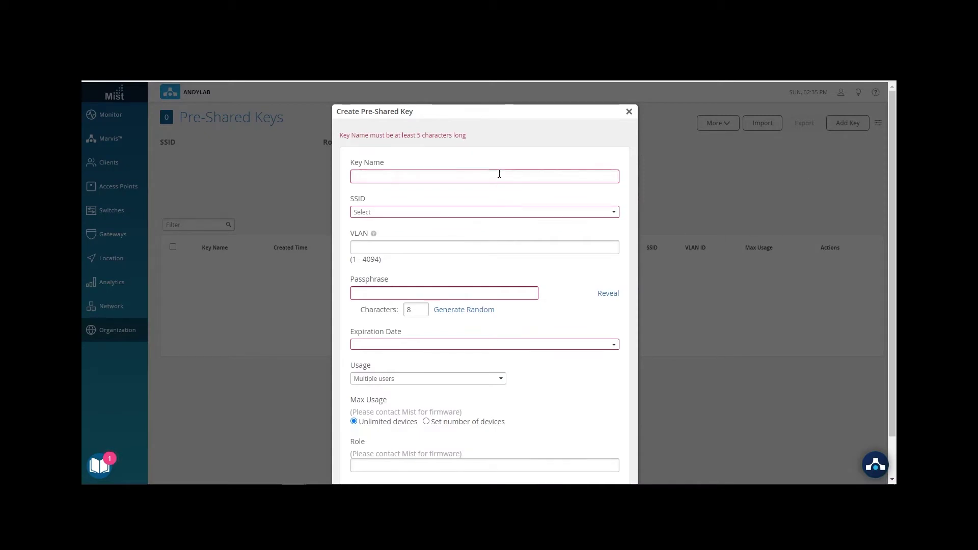
text(whatever)
key(Tab)
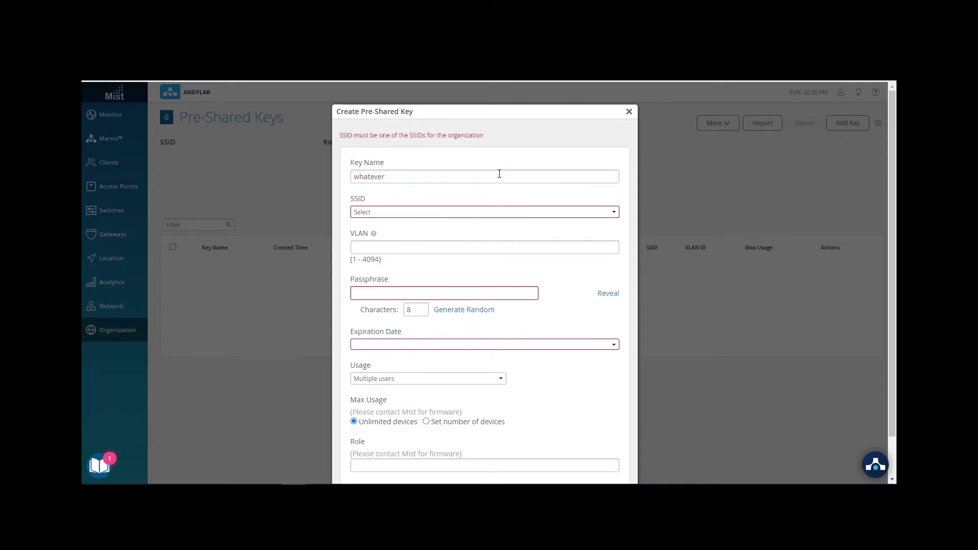
click(521, 213)
click(401, 225)
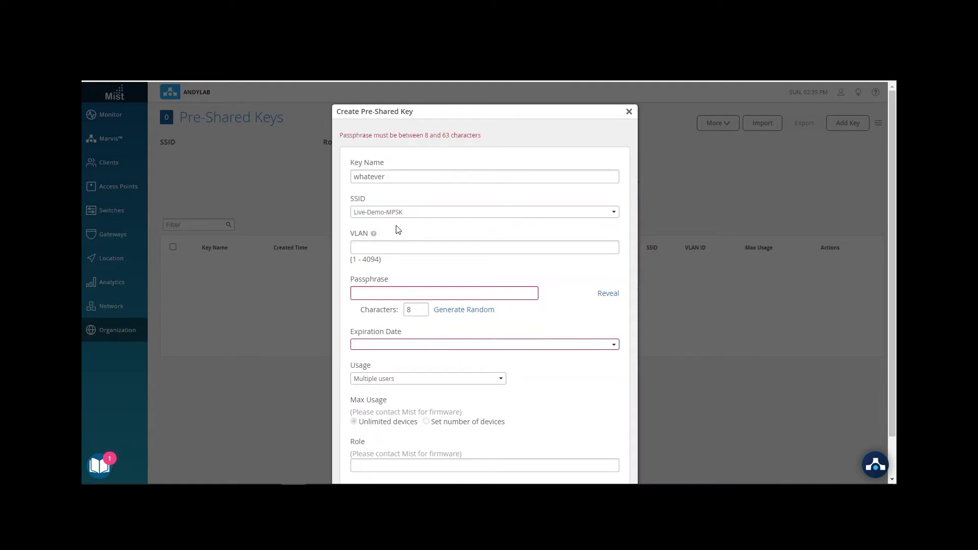
click(417, 247)
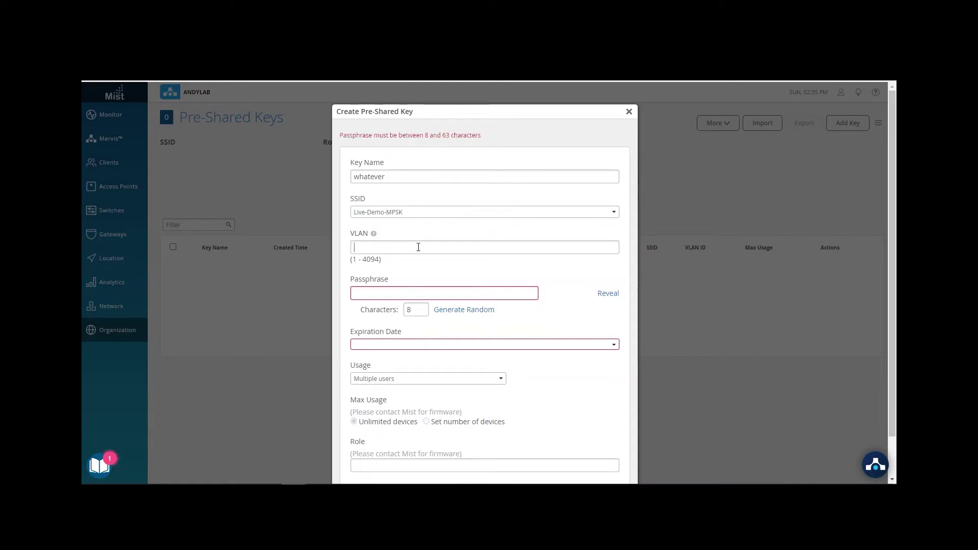
click(446, 295)
text(password1234)
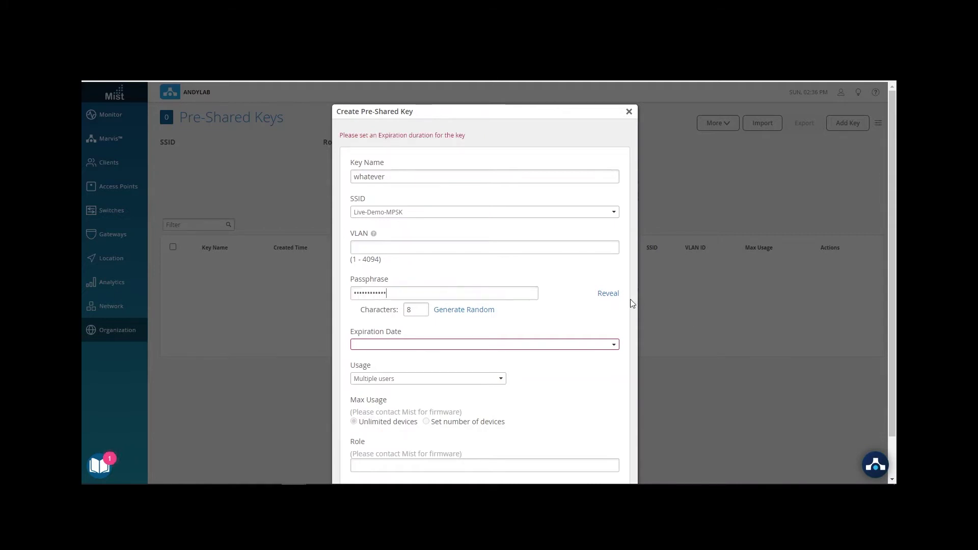
click(614, 295)
Set the key to no expiration with Multiple users, and save it
click(516, 351)
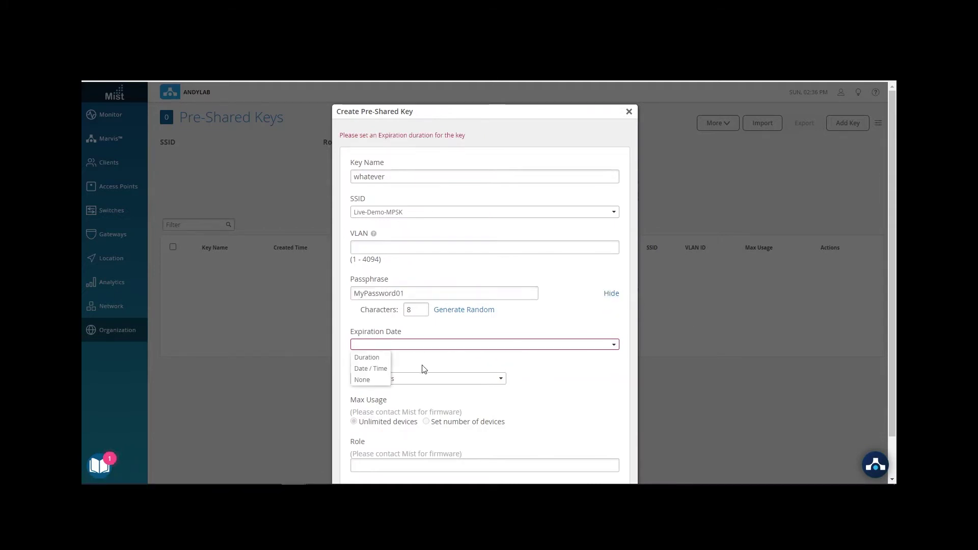
click(372, 380)
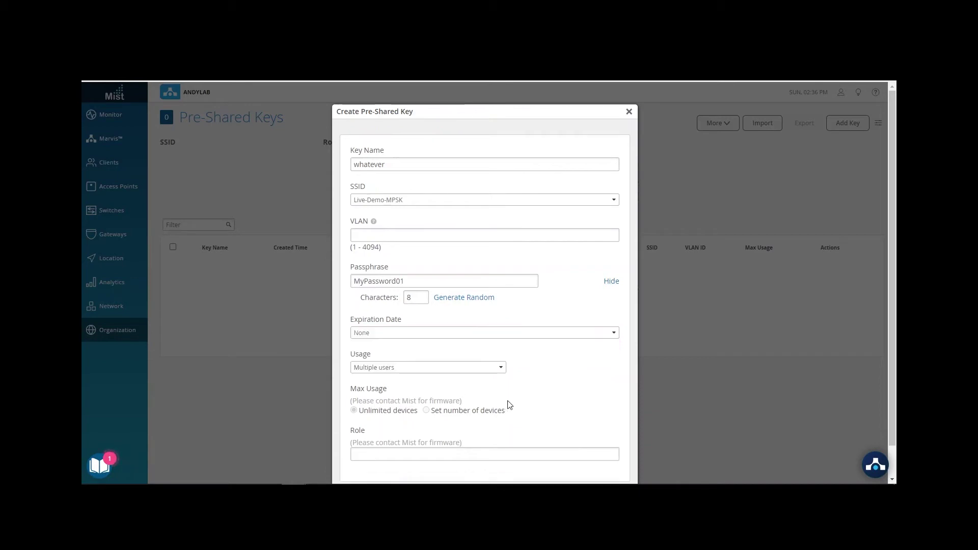
click(503, 368)
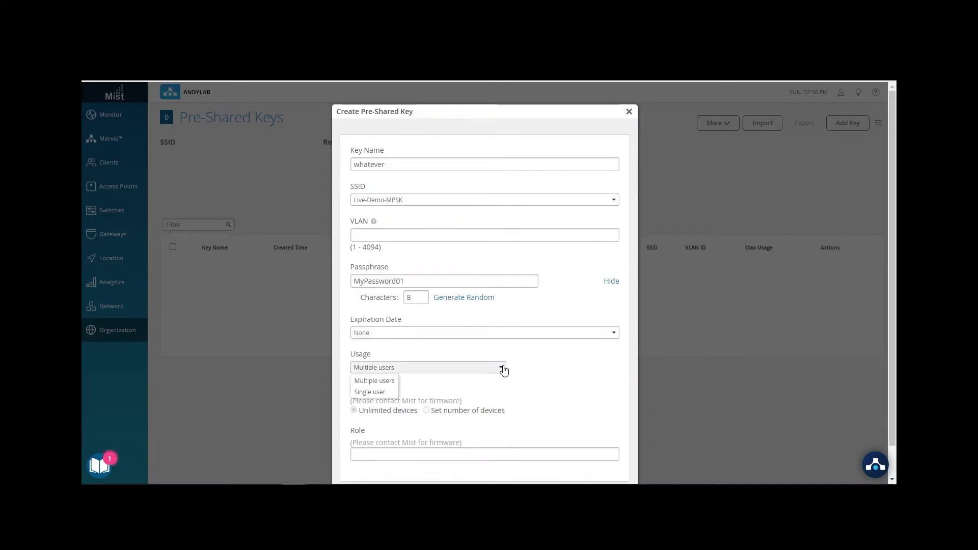
click(544, 386)
scroll(515, 383, down, 1)
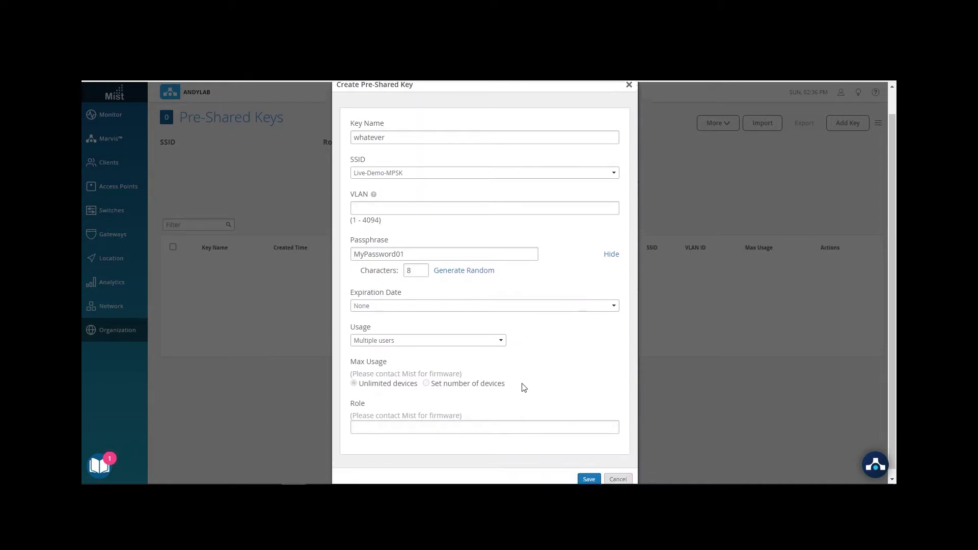
click(589, 473)
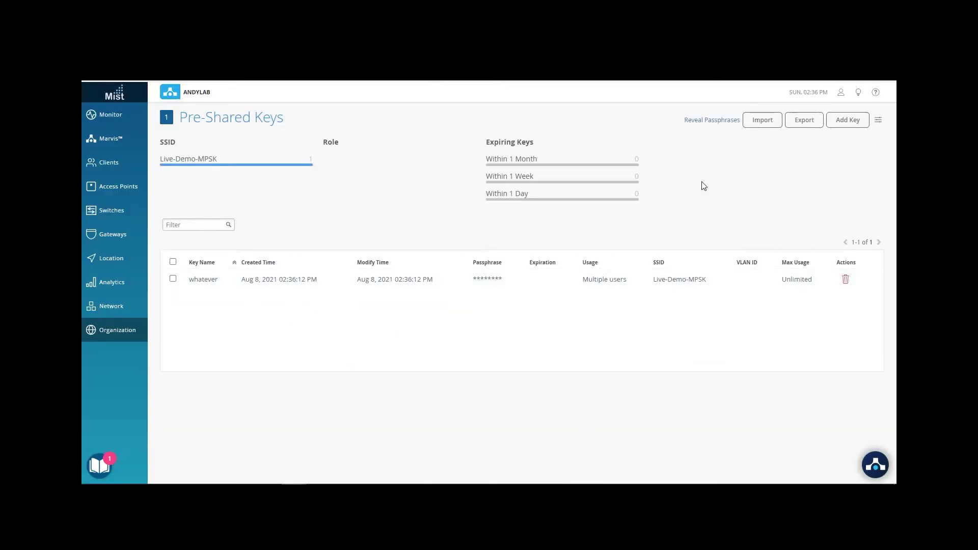
Reveal the keys' passphrases in the list to check them, then hide them again
click(716, 120)
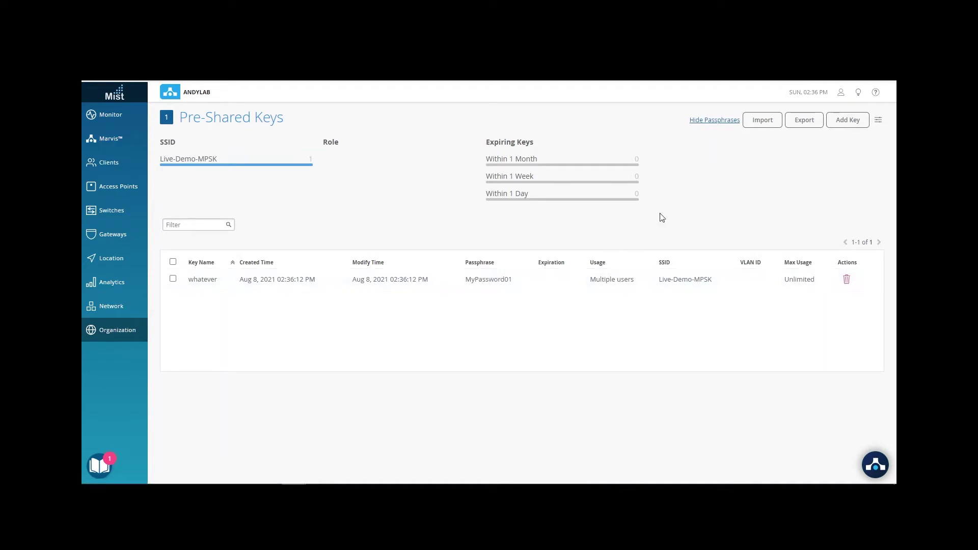
click(714, 120)
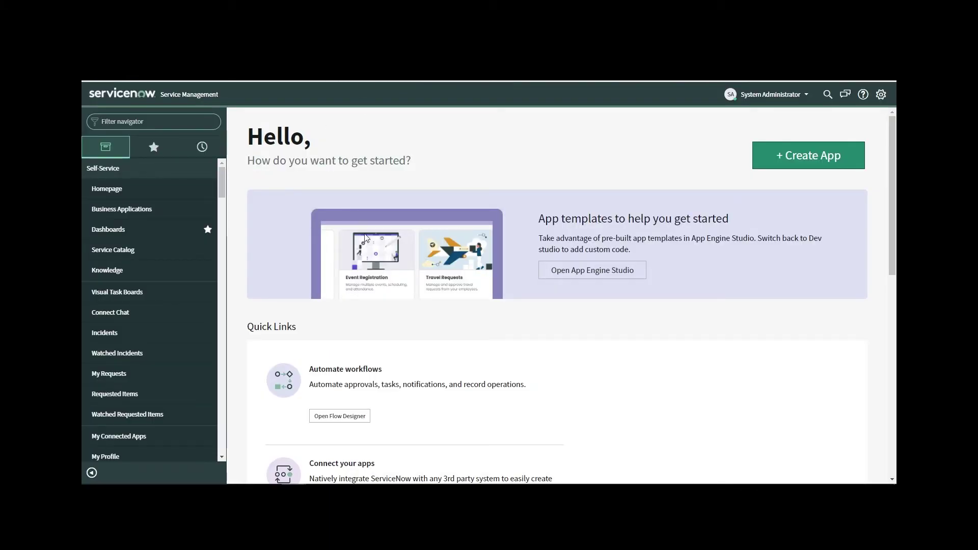
Filter the navigator for 'dashboard' and open the Pre-Shared Keys dashboard from Self-Service > Dashboards
text(das)
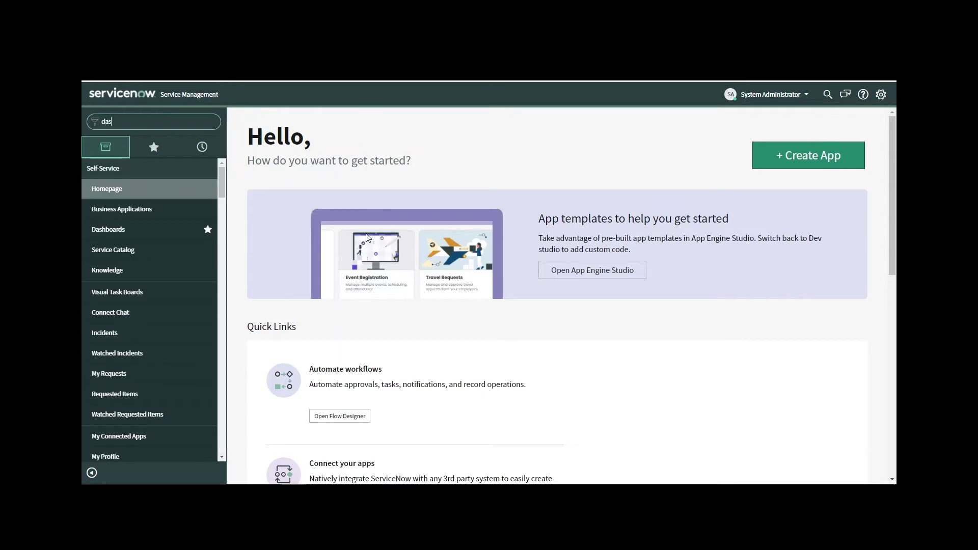
text(hboard)
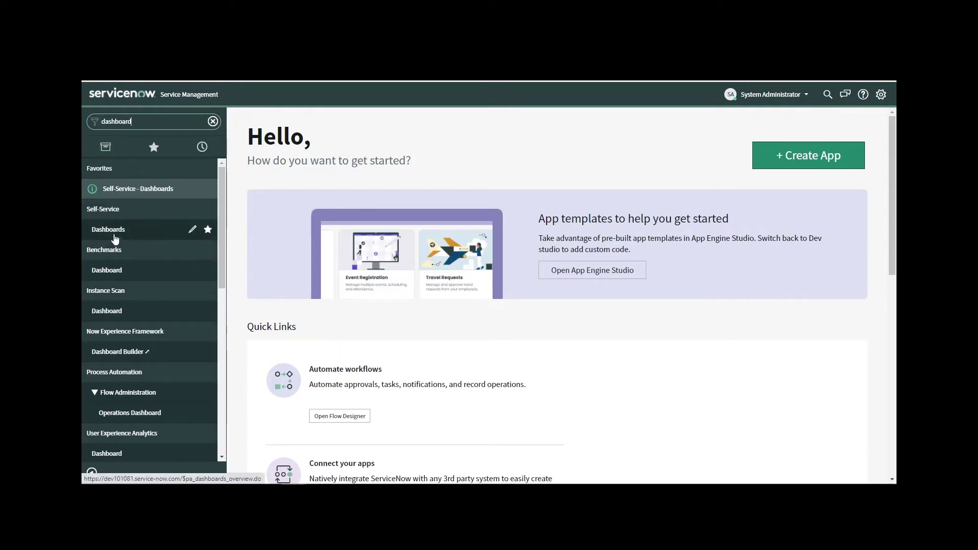
click(159, 239)
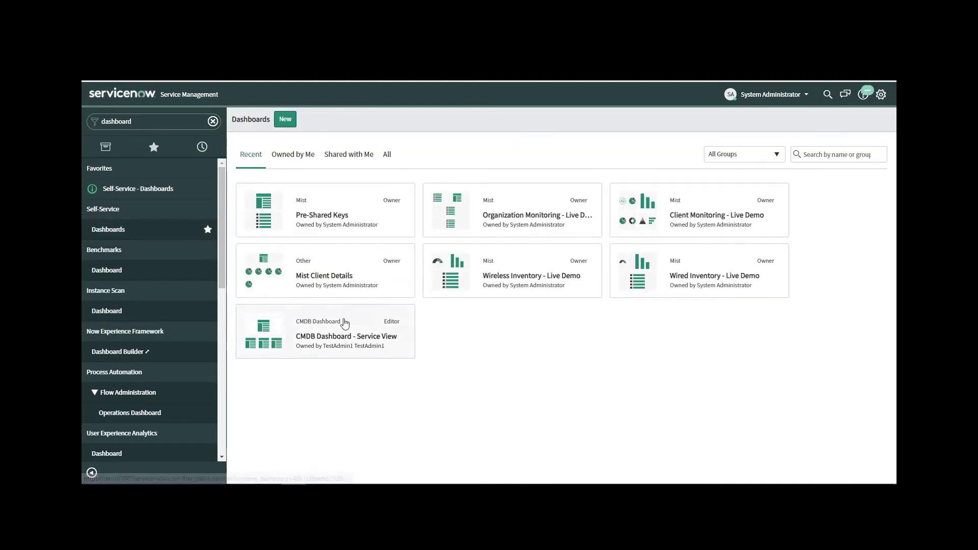
click(336, 219)
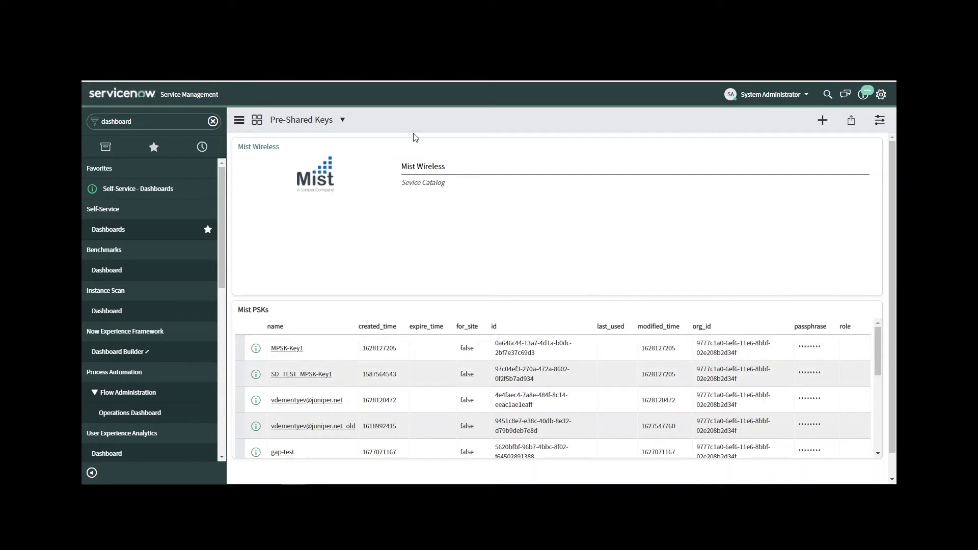
Start a Mist Wireless Create New PSK request named AndysXBOX and enter its passphrase
click(427, 170)
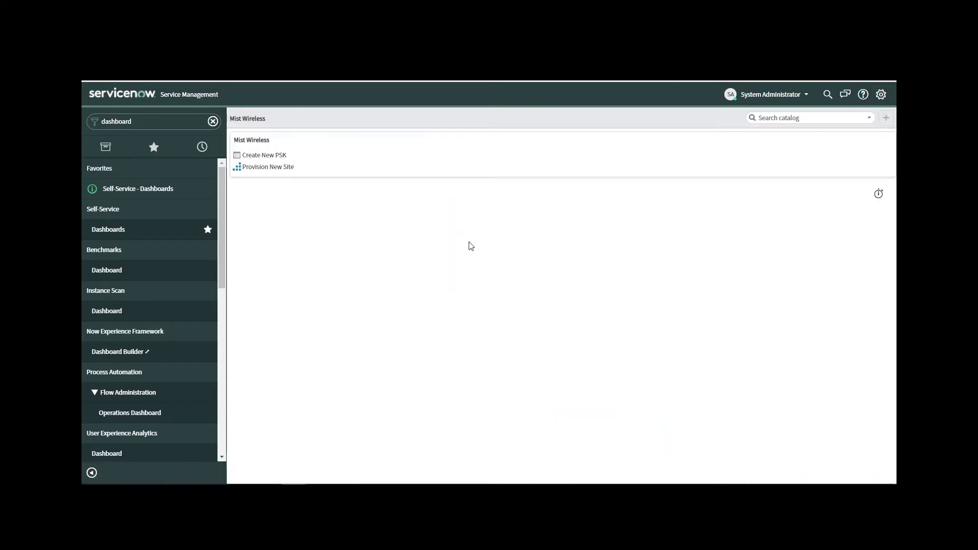
click(279, 156)
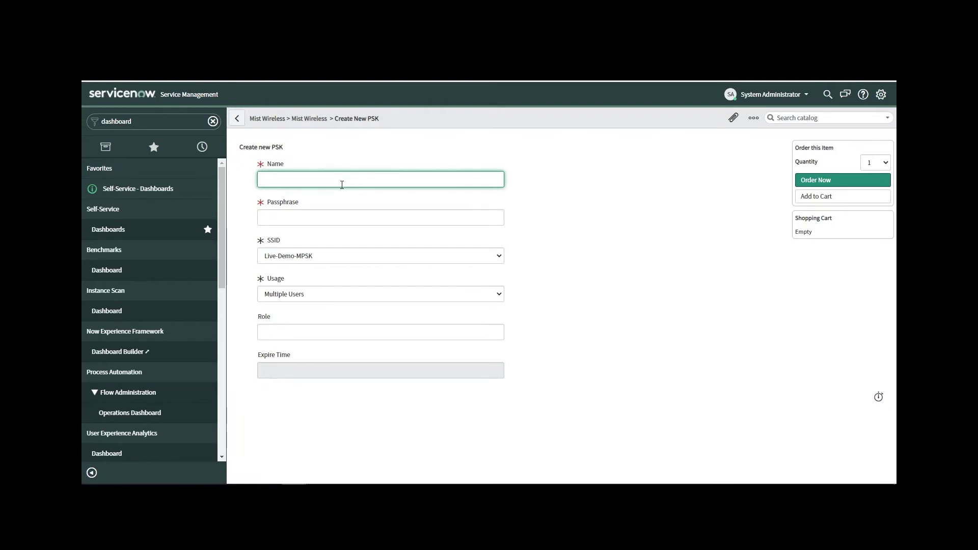
text(Andys)
text(XBOX)
key(Tab)
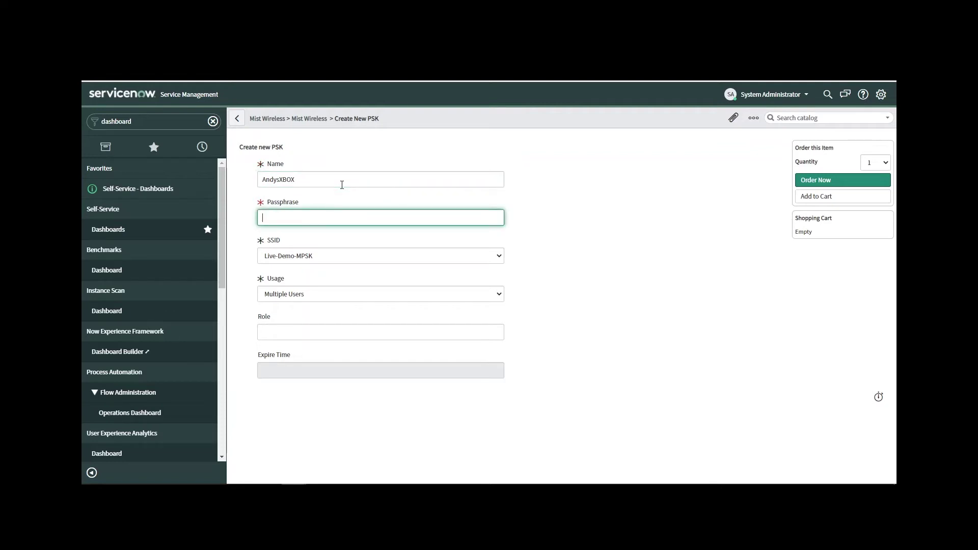
text(MyPassword01)
Keep SSID Live-Demo-MPSK, Multiple Users and quantity 1, then order the PSK
click(387, 256)
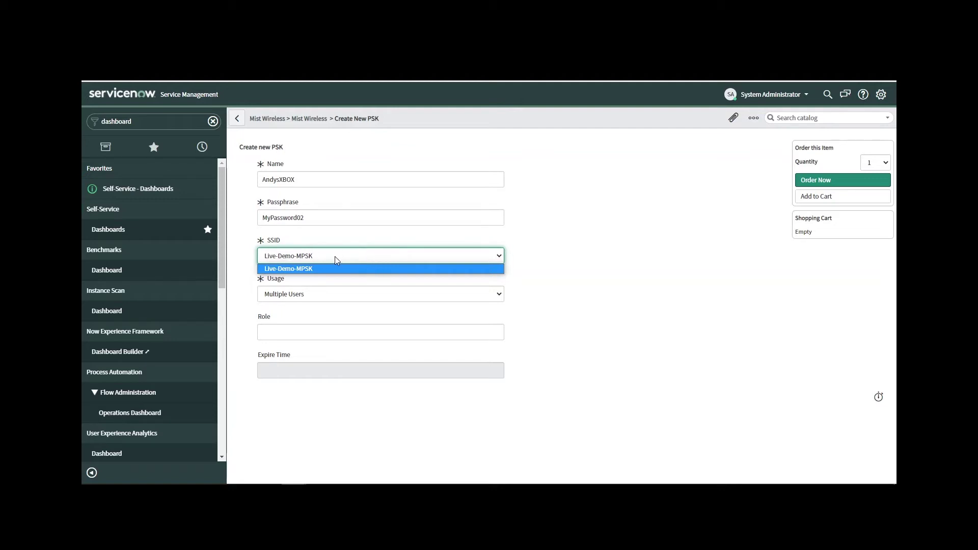
click(493, 261)
click(497, 295)
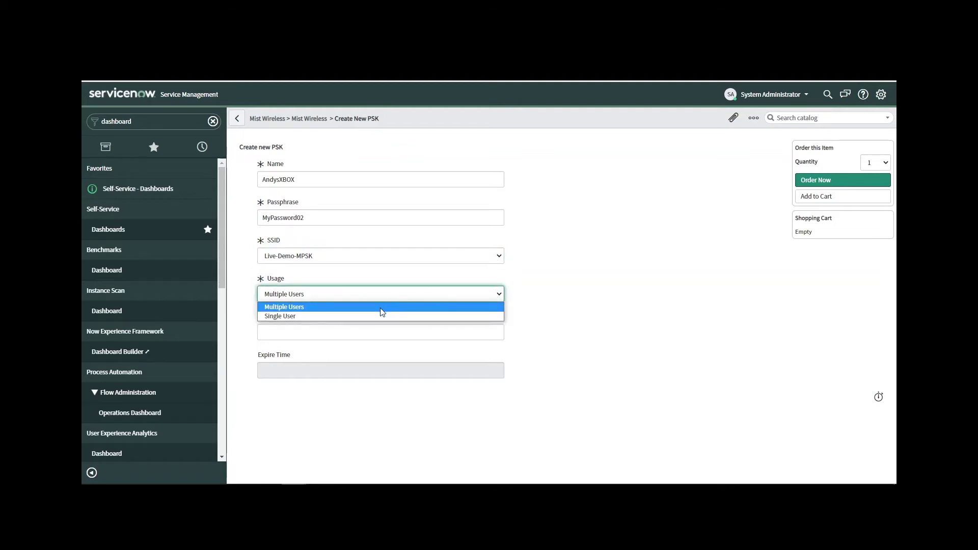
click(390, 293)
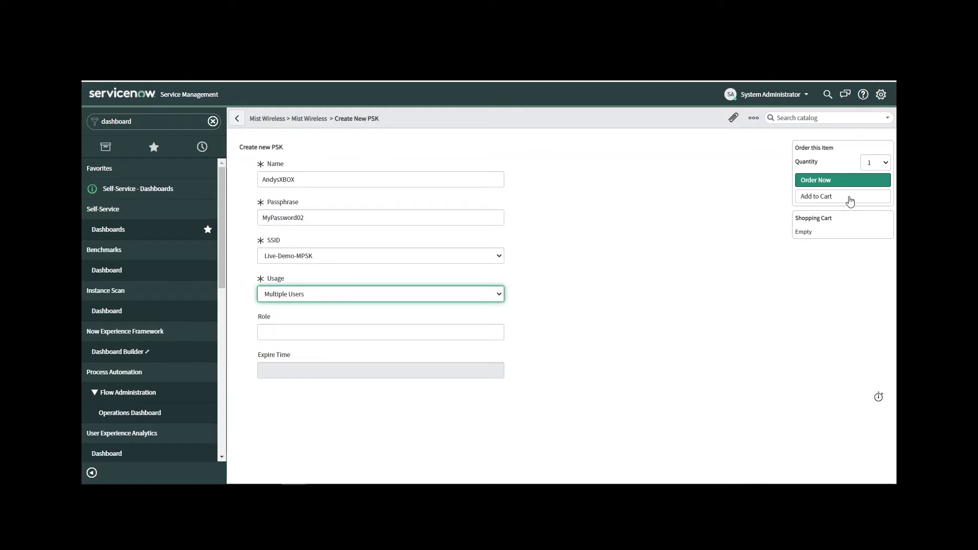
click(884, 163)
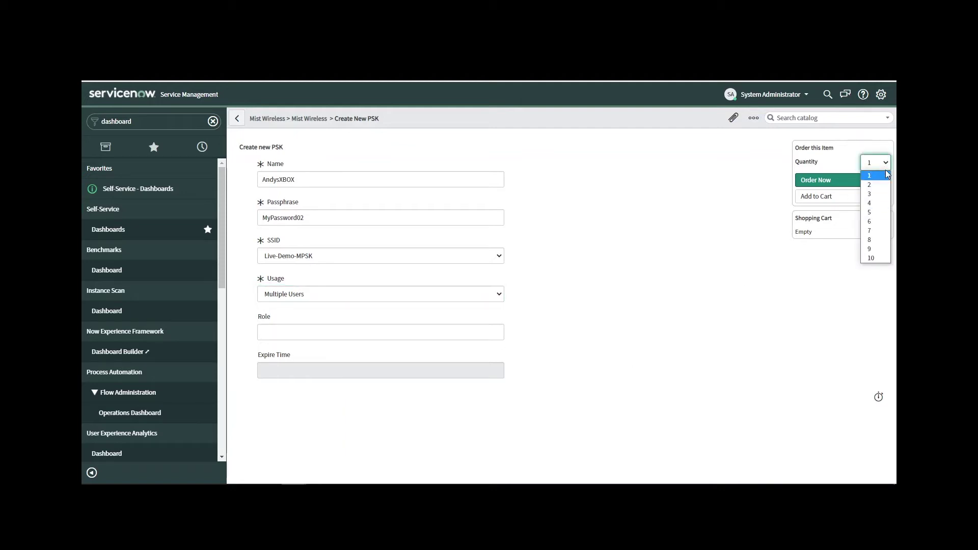
click(886, 174)
click(831, 186)
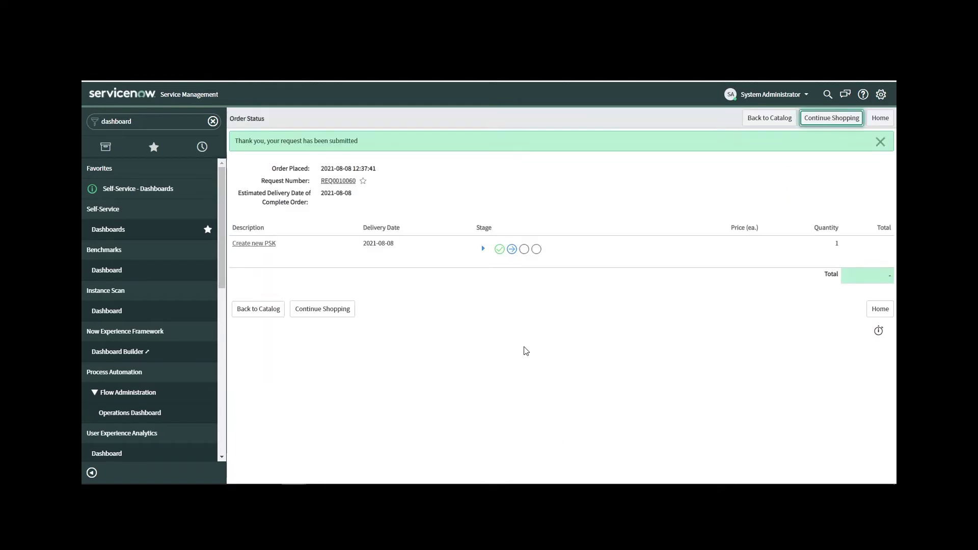
Expand the order's stages to see its approval progress
click(481, 250)
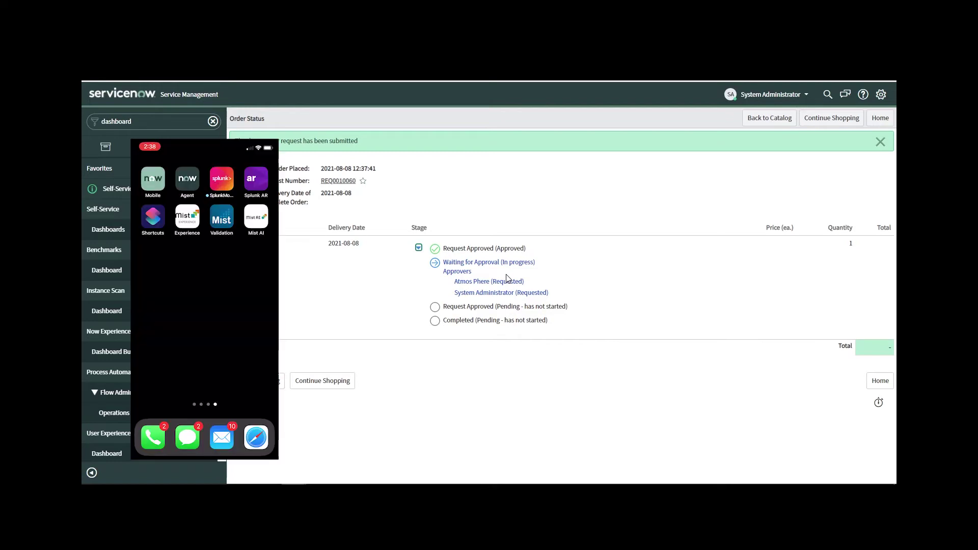
Switch to the Slack window to approve the PSK request
key(alt+Tab)
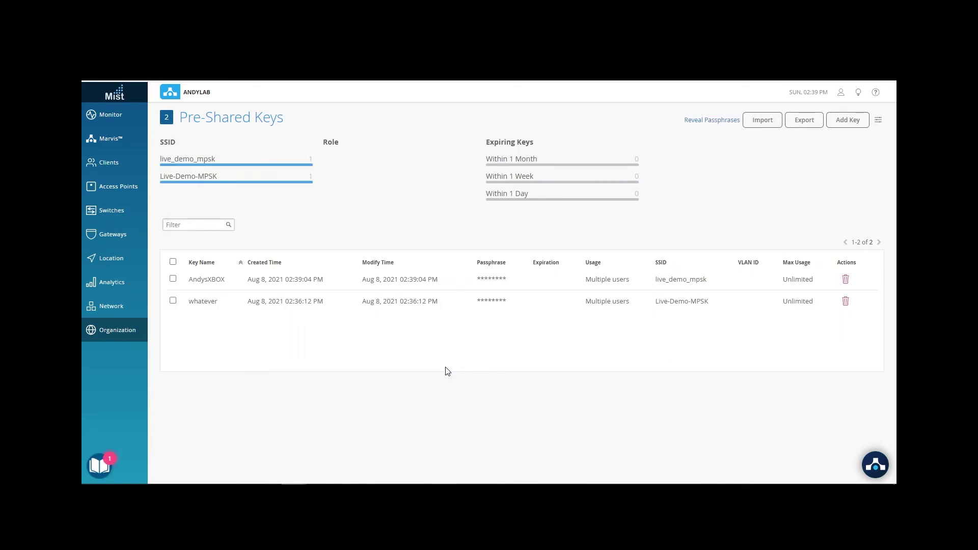
Reveal the passphrases of both keys, AndysXBOX and whatever
click(731, 120)
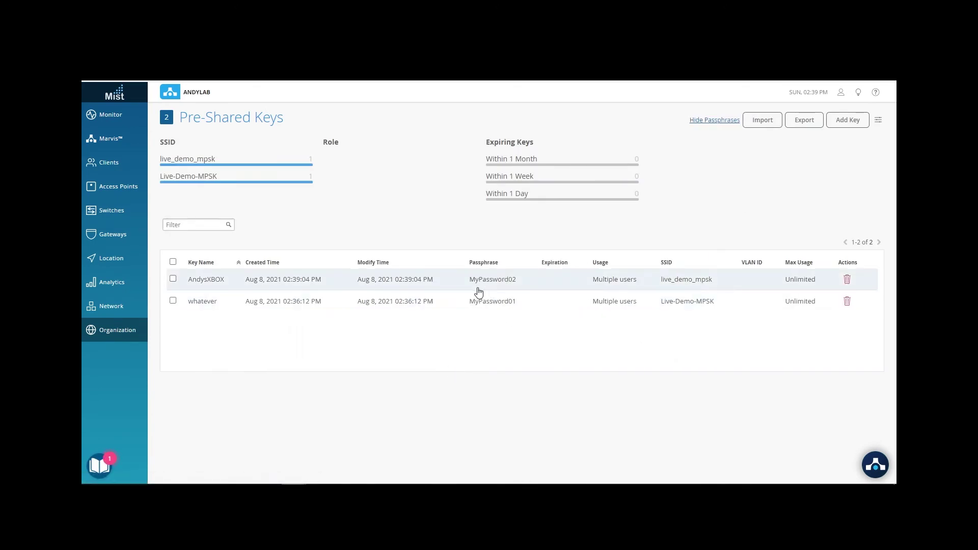